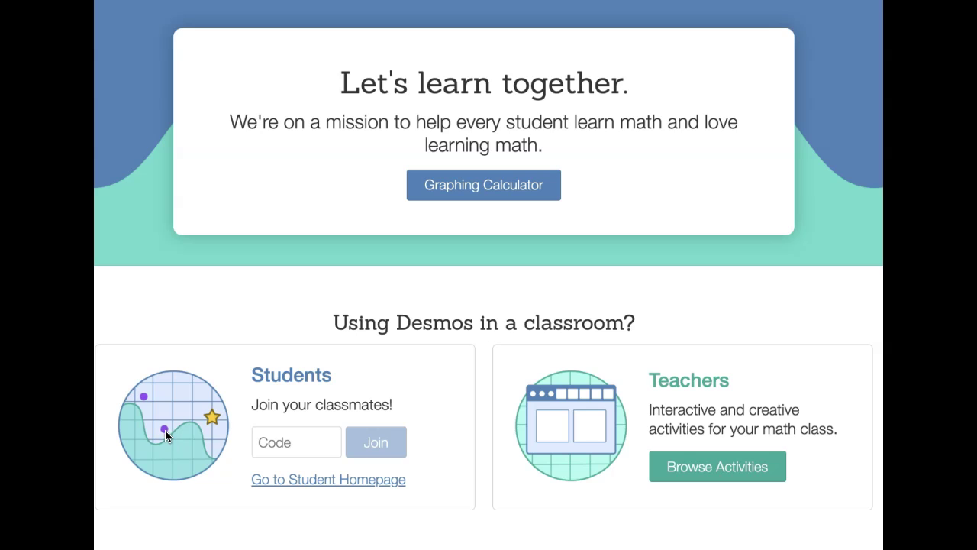
- Launch the Graphing Calculator from the Desmos home page
{"action": "left_click", "coordinate": [220, 245]}
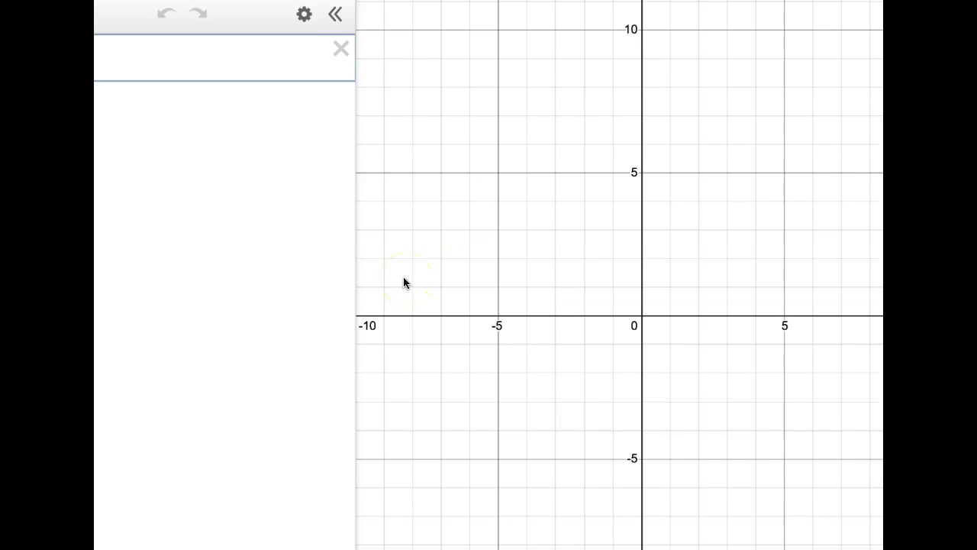
- Enter 4! on the first line, then replace it with 15! (1.307674368×10^12)
{"action": "left_click", "coordinate": [389, 303]}
{"action": "left_click", "coordinate": [120, 278]}
{"action": "left_click", "coordinate": [96, 289]}
{"action": "left_click", "coordinate": [128, 512]}
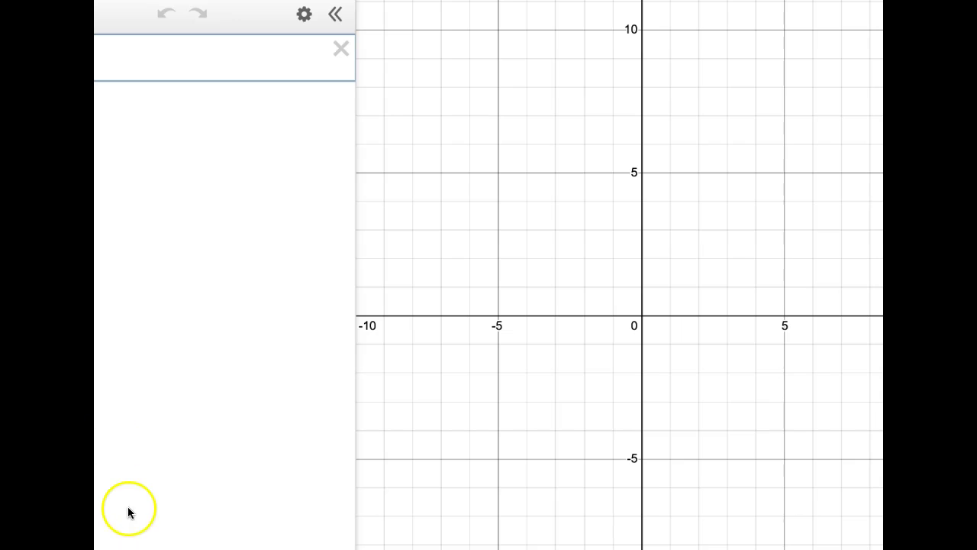
{"action": "left_click", "coordinate": [179, 420]}
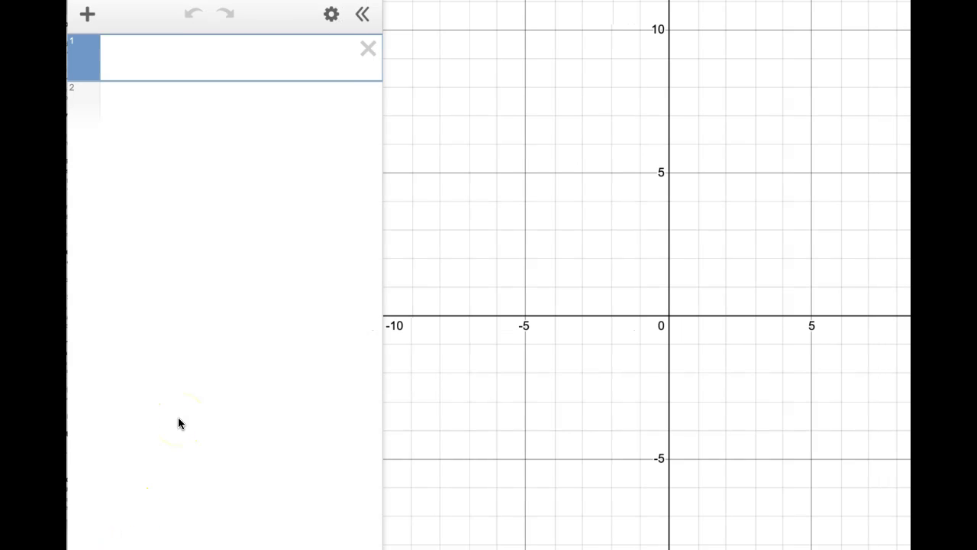
{"action": "left_click", "coordinate": [127, 53]}
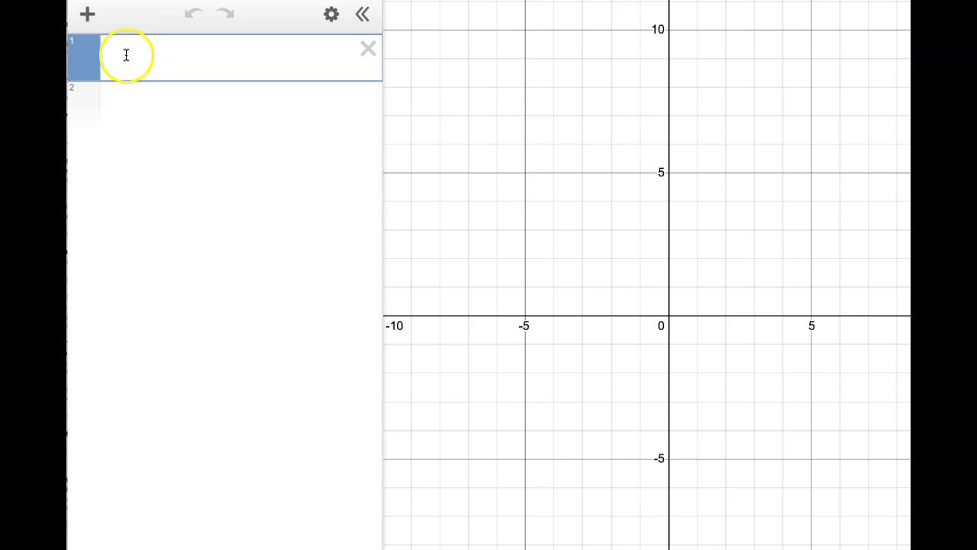
{"action": "left_click", "coordinate": [147, 163]}
{"action": "type", "text": "4!"}
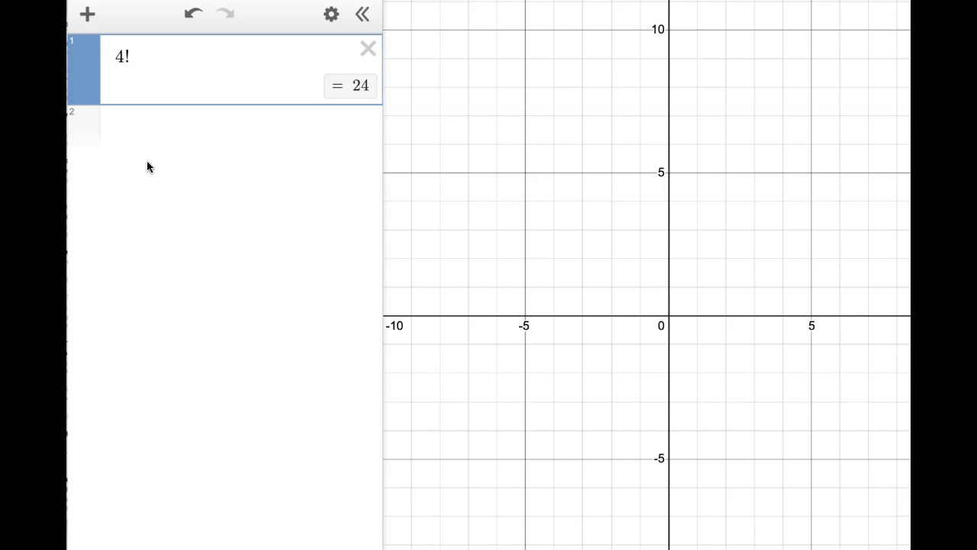
{"action": "key", "text": "BackSpace"}
{"action": "key", "text": "BackSpace"}
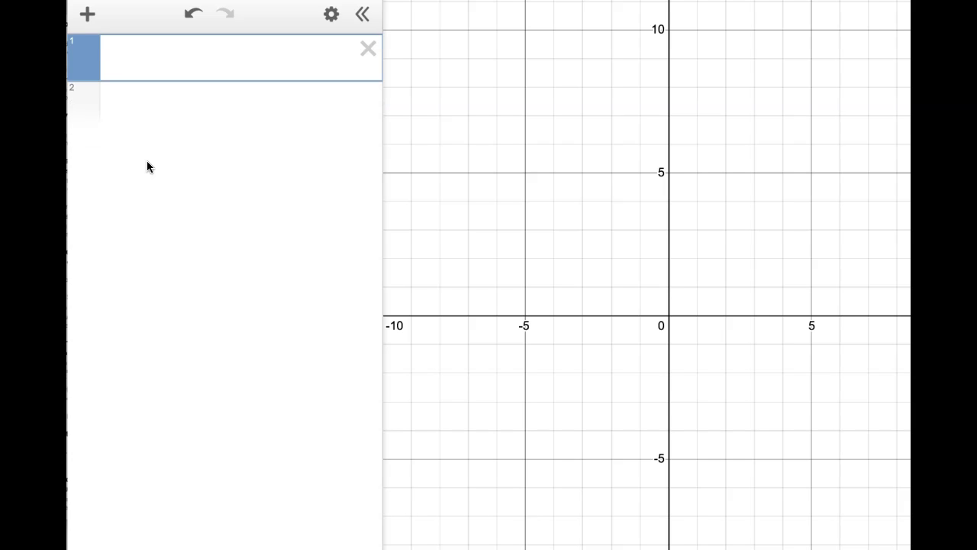
{"action": "type", "text": "15!"}
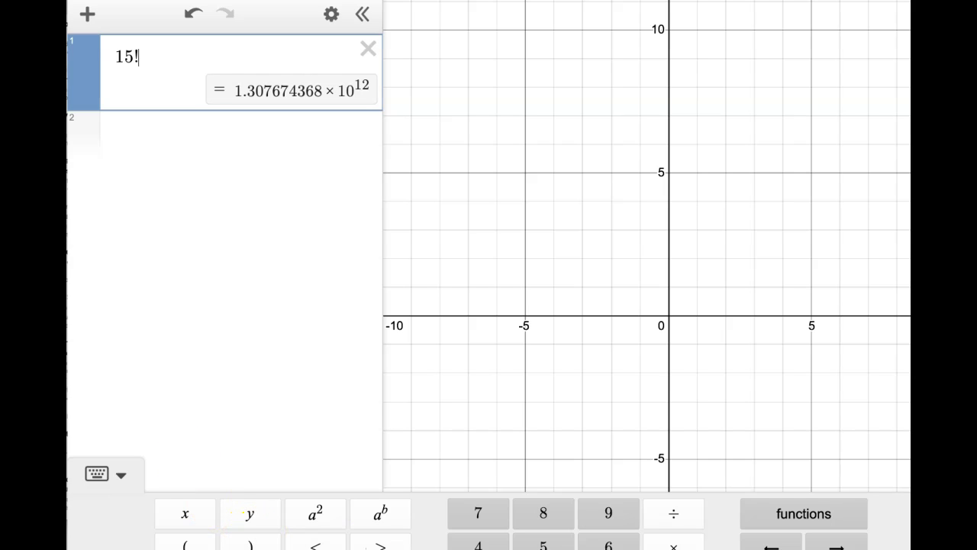
- Insert nPr from the Stats functions and delete the old 15! entry
{"action": "left_click", "coordinate": [788, 519]}
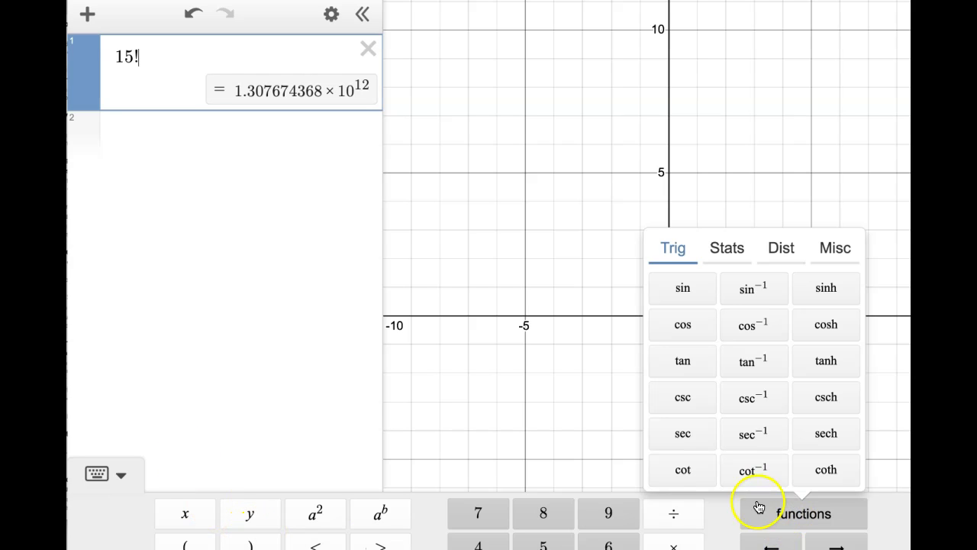
{"action": "left_click", "coordinate": [727, 248]}
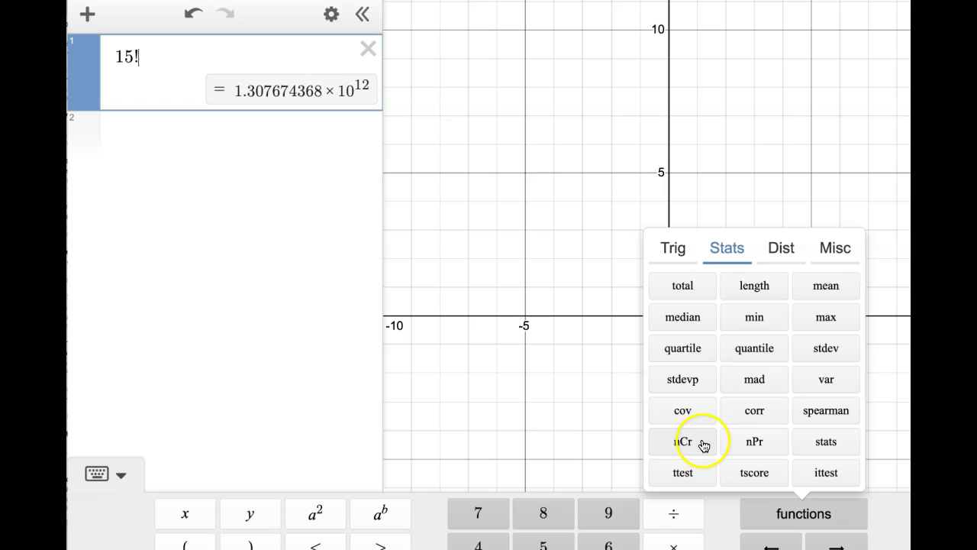
{"action": "left_click", "coordinate": [756, 445]}
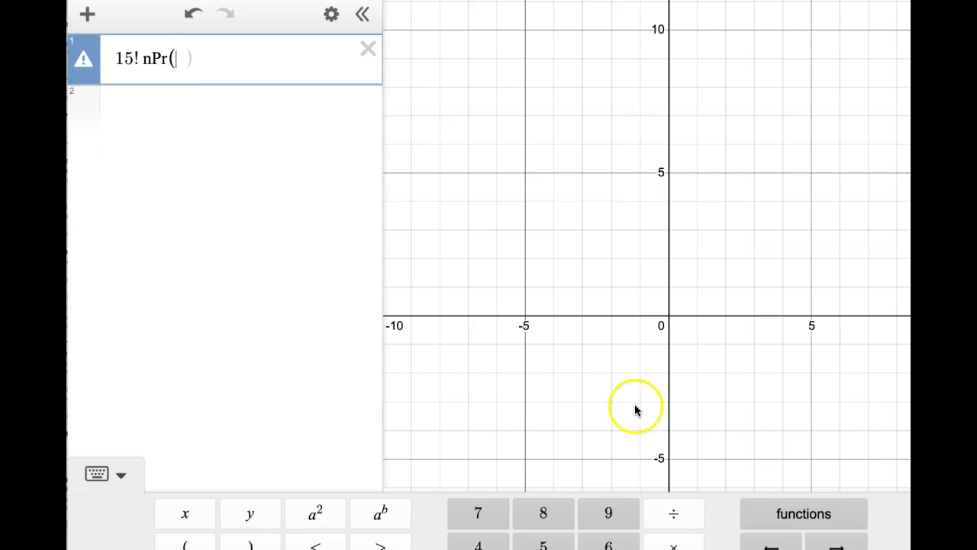
{"action": "left_click", "coordinate": [136, 59]}
{"action": "key", "text": "BackSpace"}
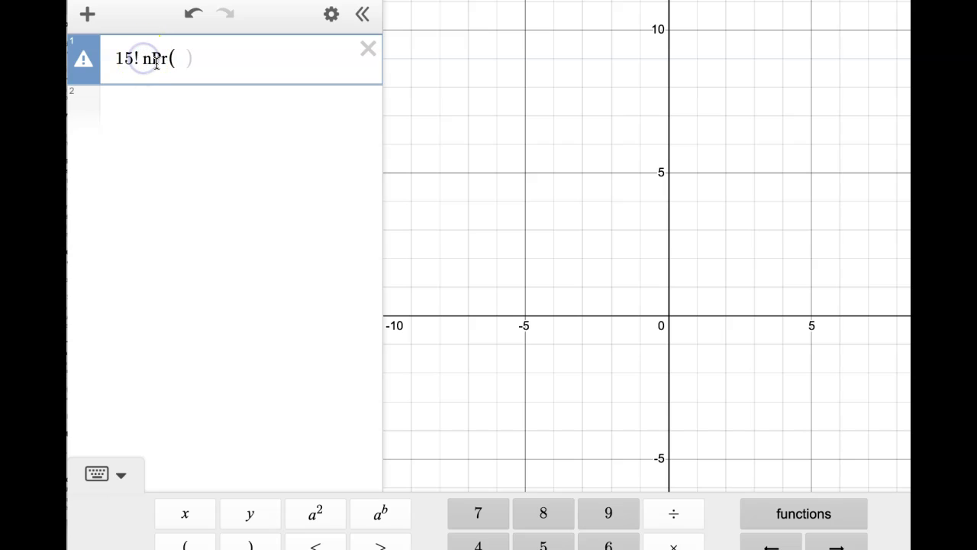
{"action": "key", "text": "BackSpace"}
{"action": "key", "text": "BackSpace"}
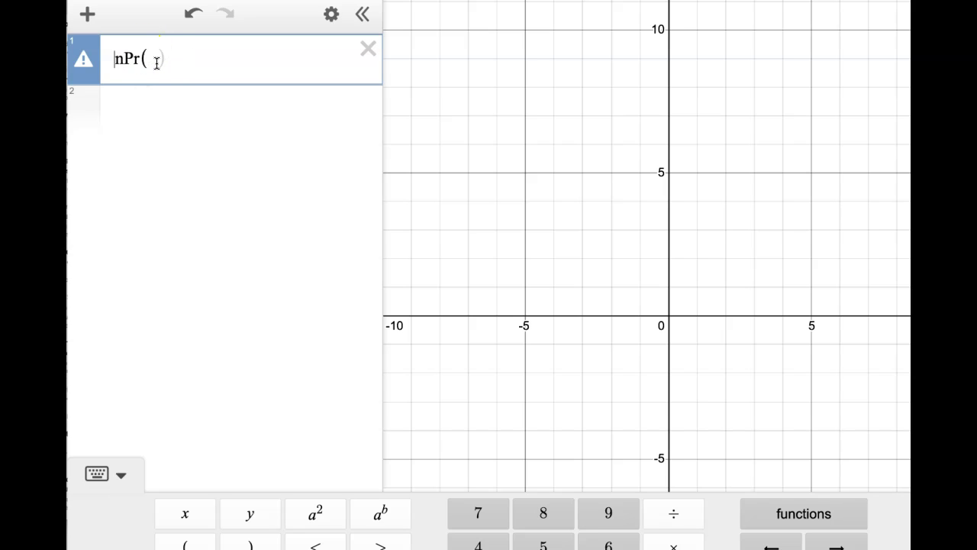
- Fill in nPr's arguments as 10,5, giving 30240
{"action": "left_click", "coordinate": [169, 57]}
{"action": "left_click", "coordinate": [257, 83]}
{"action": "type", "text": "10,5"}
{"action": "key", "text": "BackSpace"}
{"action": "key", "text": "BackSpace"}
{"action": "type", "text": ",5"}
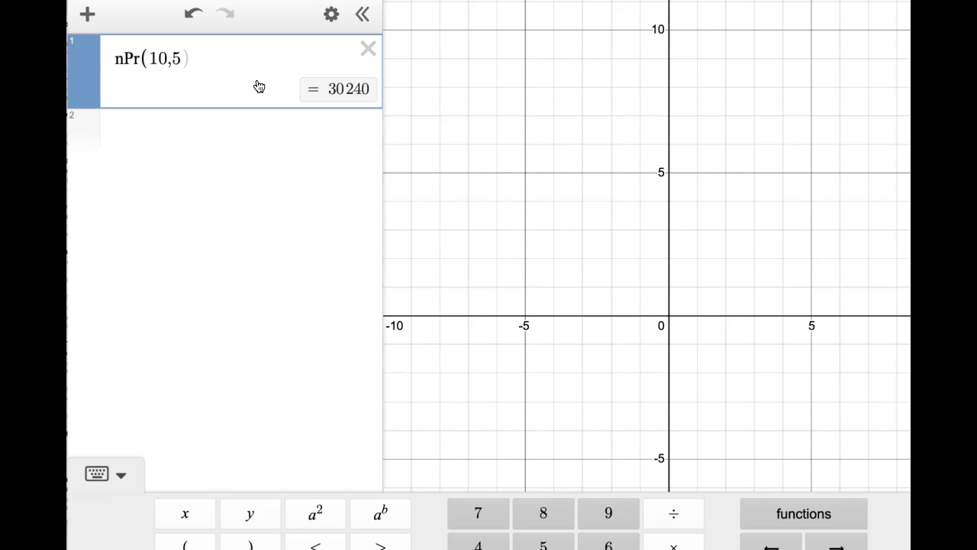
- Change the arguments to make nPr(5,2), which evaluates to 20
{"action": "left_click", "coordinate": [167, 59]}
{"action": "mouse_move", "coordinate": [166, 60]}
{"action": "left_mouse_down"}
{"action": "mouse_move", "coordinate": [153, 60]}
{"action": "mouse_move", "coordinate": [172, 59]}
{"action": "mouse_move", "coordinate": [163, 60]}
{"action": "left_mouse_up"}
{"action": "type", "text": "5,"}
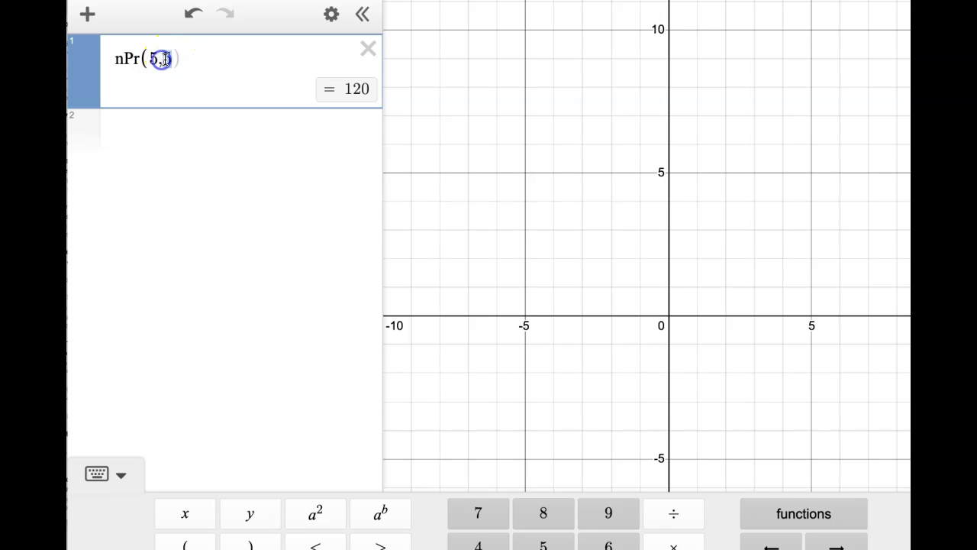
{"action": "type", "text": "2"}
- Delete the nPr(5,2) expression, leaving the first line empty
{"action": "left_click", "coordinate": [234, 66]}
{"action": "left_click", "coordinate": [229, 69]}
{"action": "left_click", "coordinate": [140, 82]}
{"action": "left_click", "coordinate": [149, 102]}
{"action": "left_click", "coordinate": [194, 397]}
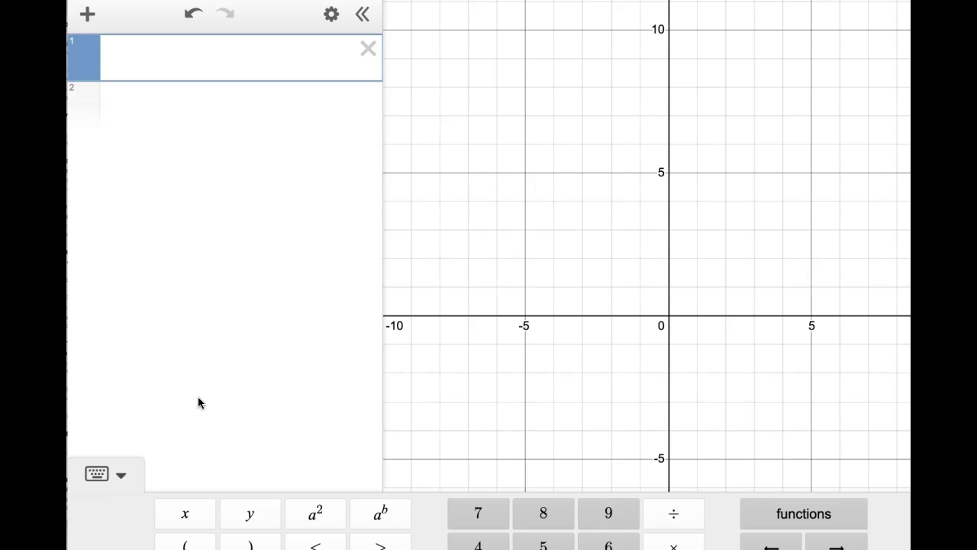
{"action": "left_click", "coordinate": [173, 371]}
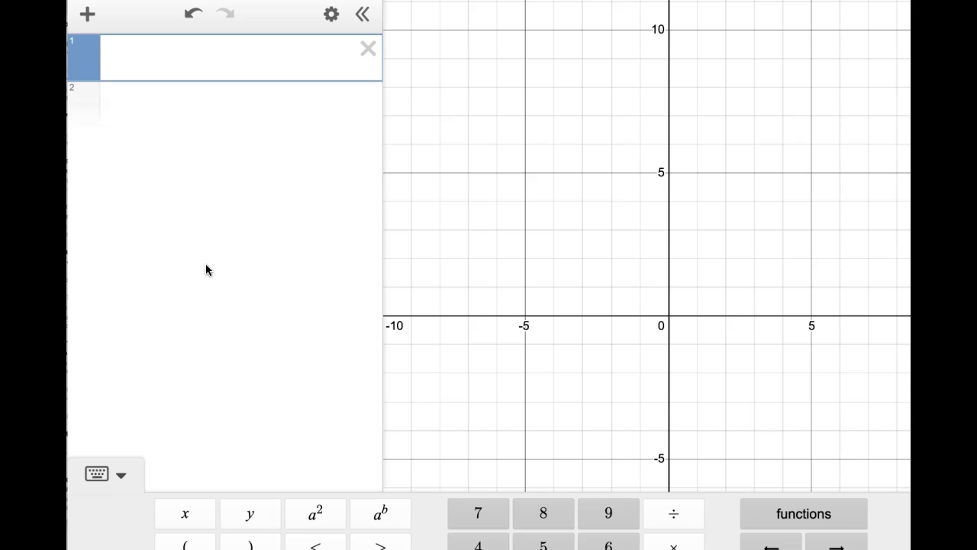
{"action": "type", "text": "5!"}
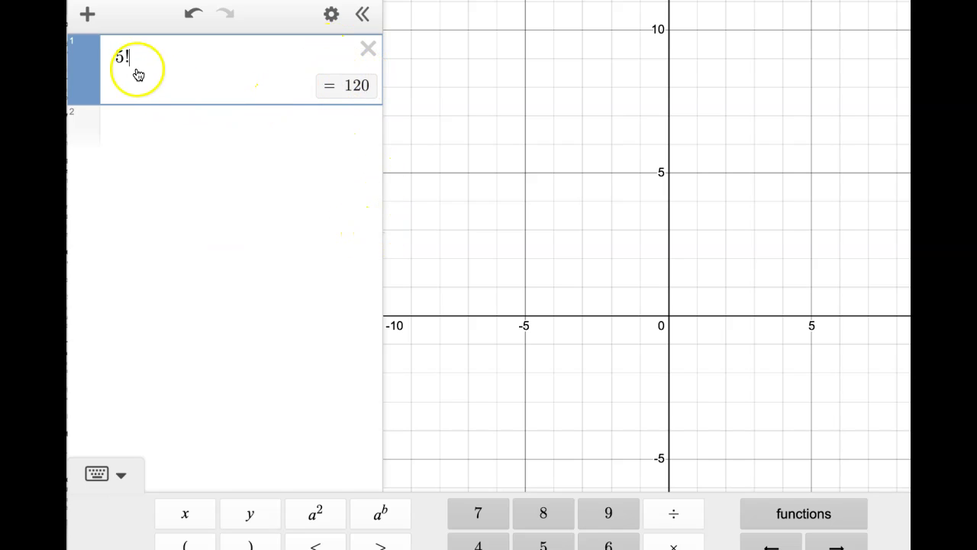
{"action": "double_click", "coordinate": [117, 57]}
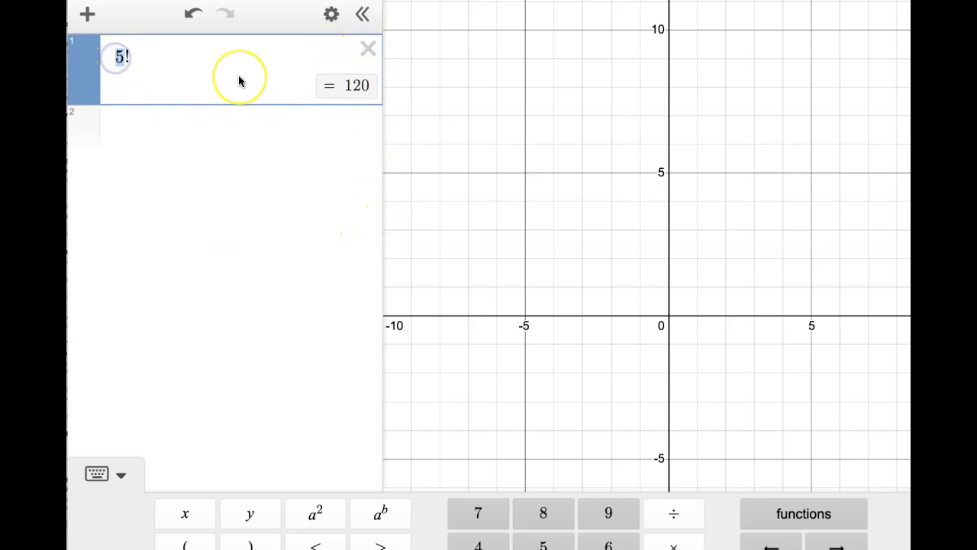
{"action": "type", "text": "9"}
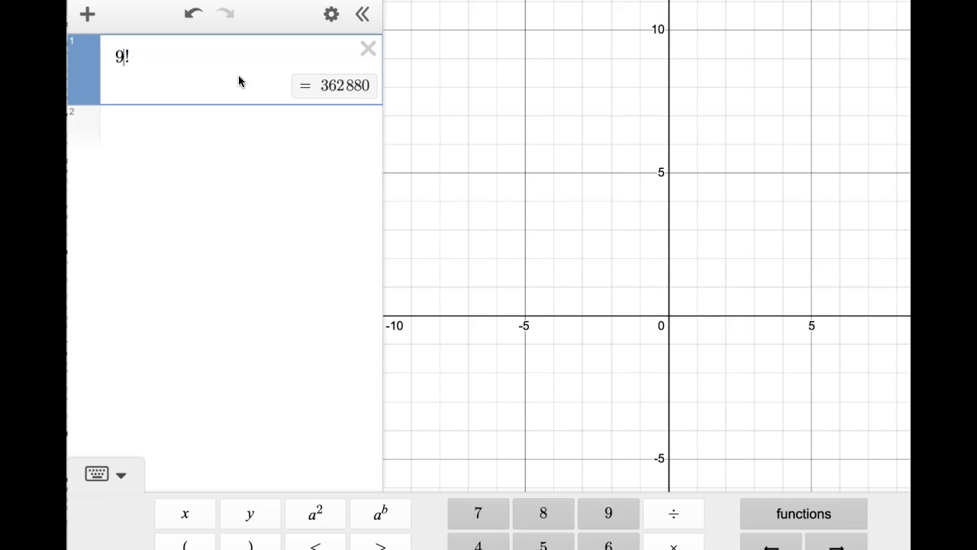
{"action": "key", "text": "BackSpace"}
{"action": "type", "text": "3"}
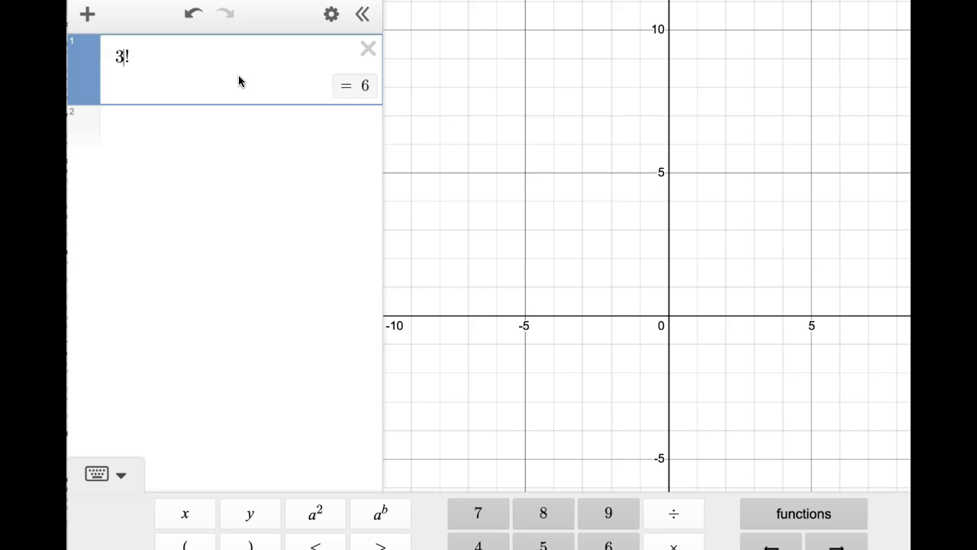
{"action": "left_click", "coordinate": [225, 82]}
{"action": "left_click_drag", "start_coordinate": [153, 59], "coordinate": [103, 61]}
{"action": "key", "text": "BackSpace"}
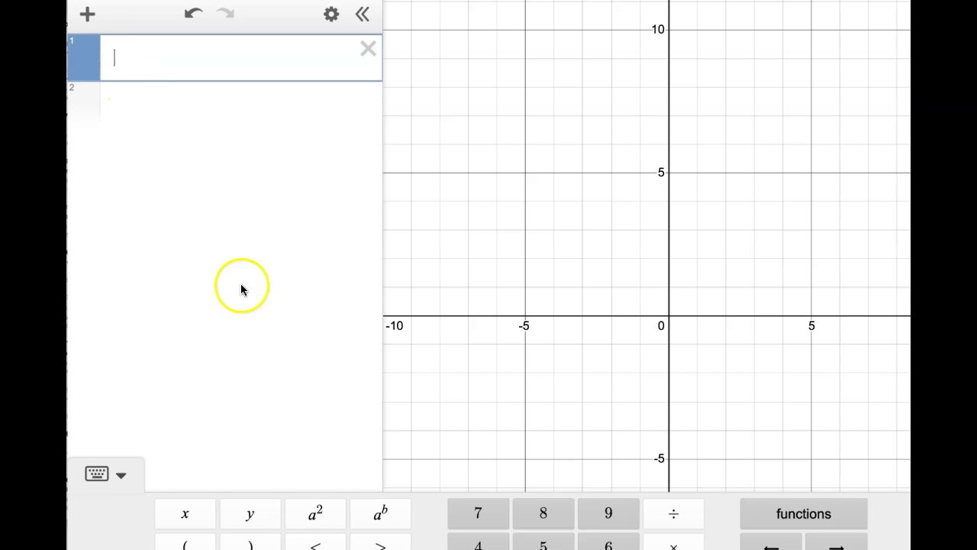
- Insert nPr from the Stats functions with arguments 5 and 2
{"action": "left_click", "coordinate": [806, 514]}
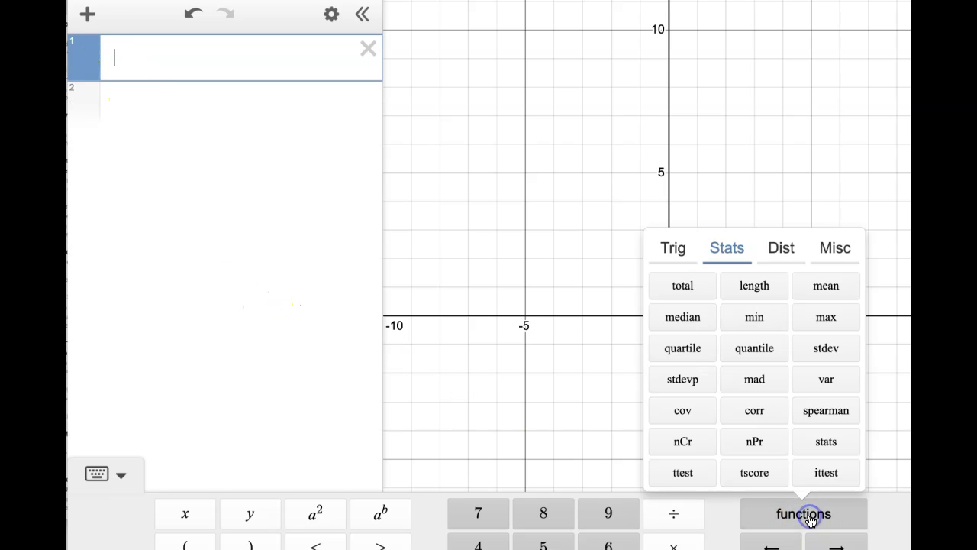
{"action": "left_click", "coordinate": [738, 448]}
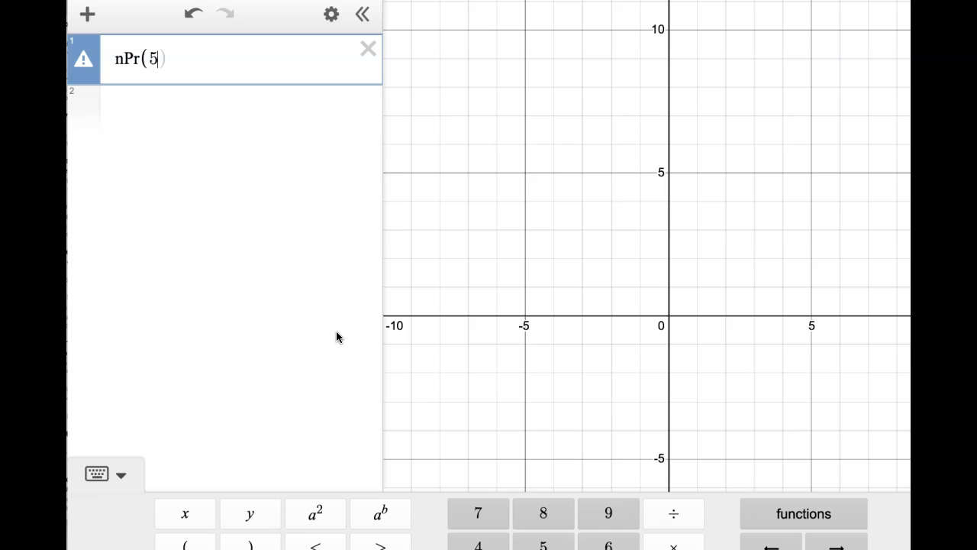
{"action": "type", "text": "2"}
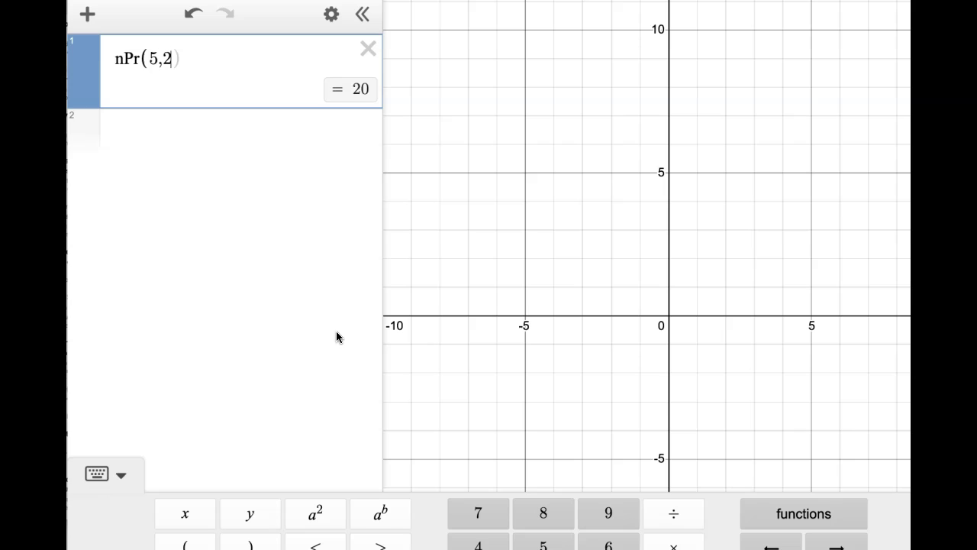
- Edit the arguments to 10 and 4 for nPr(10,4) = 5040, and start line 2
{"action": "double_click", "coordinate": [157, 58]}
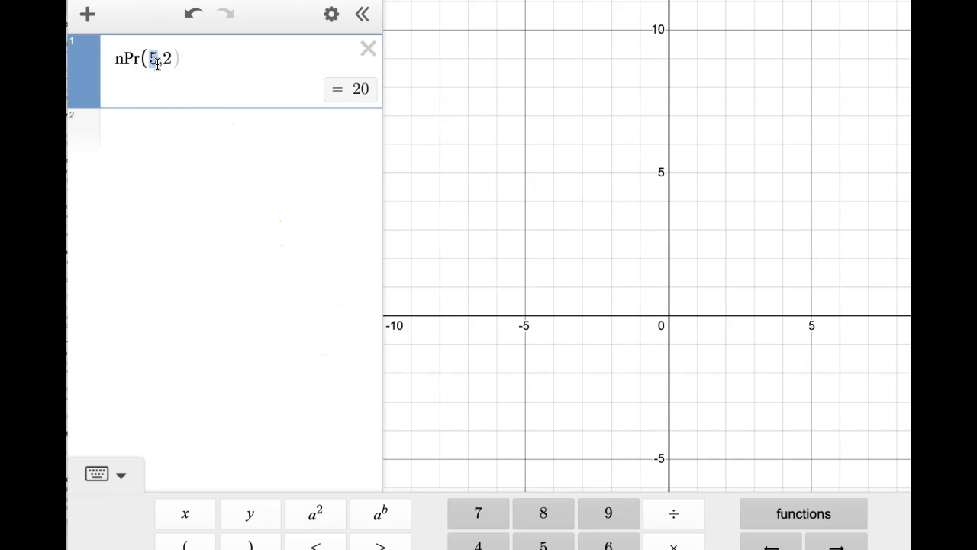
{"action": "type", "text": "10"}
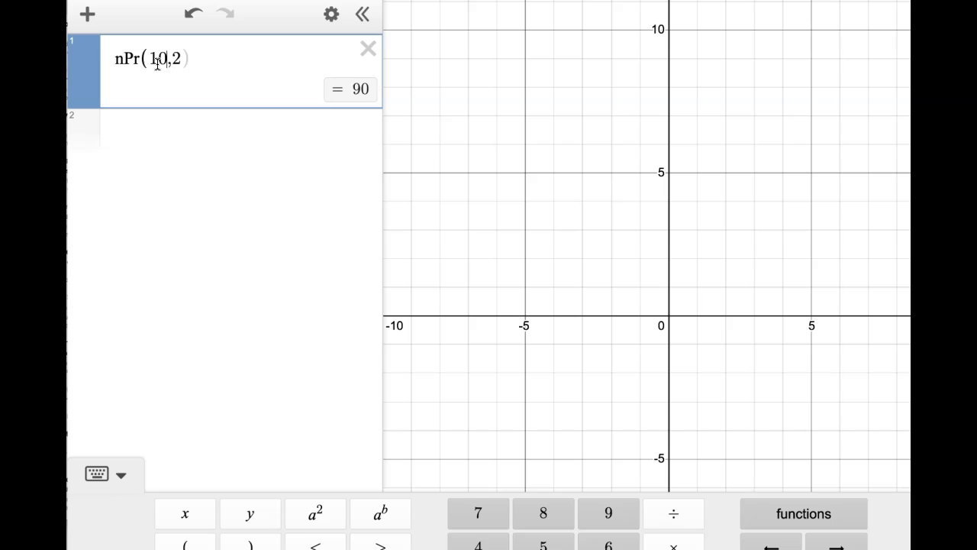
{"action": "double_click", "coordinate": [176, 59]}
{"action": "type", "text": "4"}
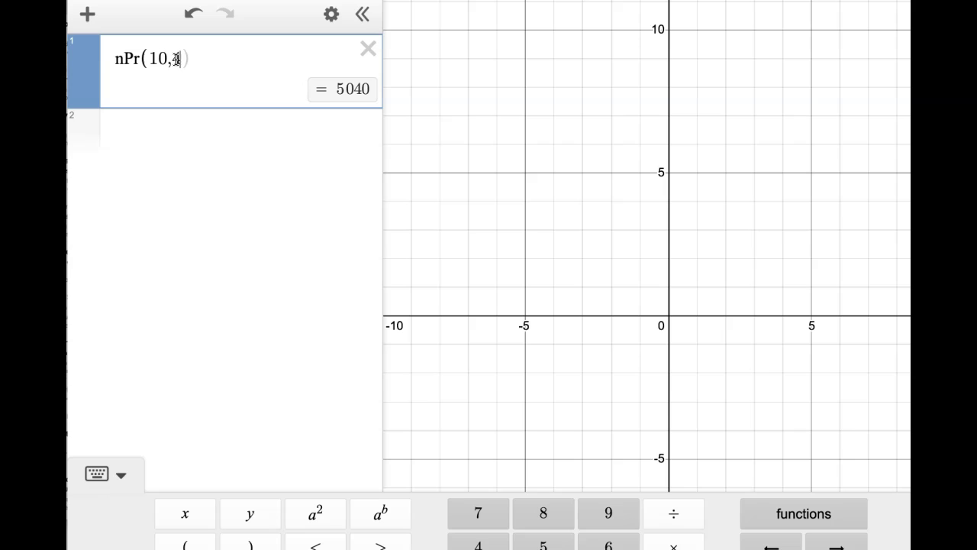
{"action": "left_click", "coordinate": [124, 80]}
{"action": "left_click", "coordinate": [145, 87]}
{"action": "left_click", "coordinate": [150, 81]}
{"action": "left_click", "coordinate": [183, 128]}
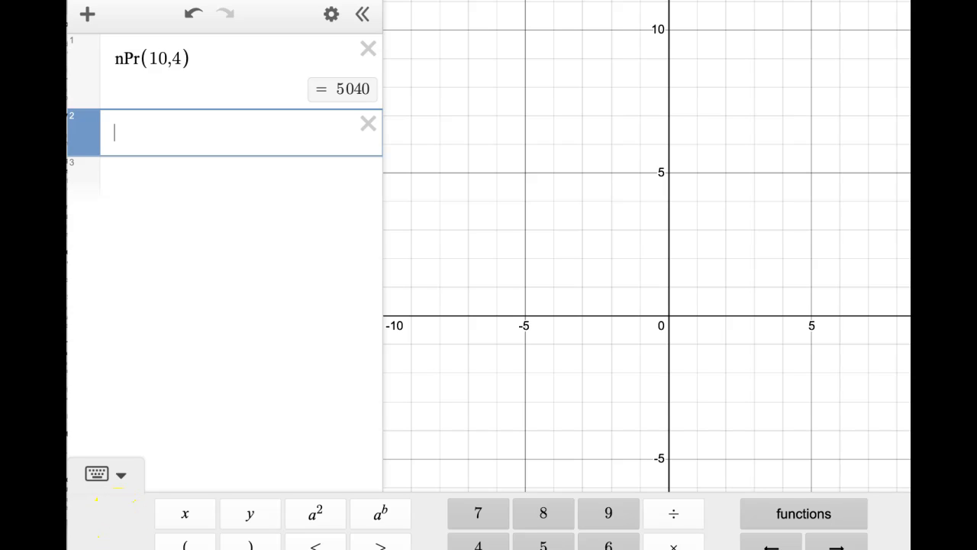
- Insert nCr from the Stats functions with arguments 5,2, giving 10
{"action": "left_click", "coordinate": [787, 512]}
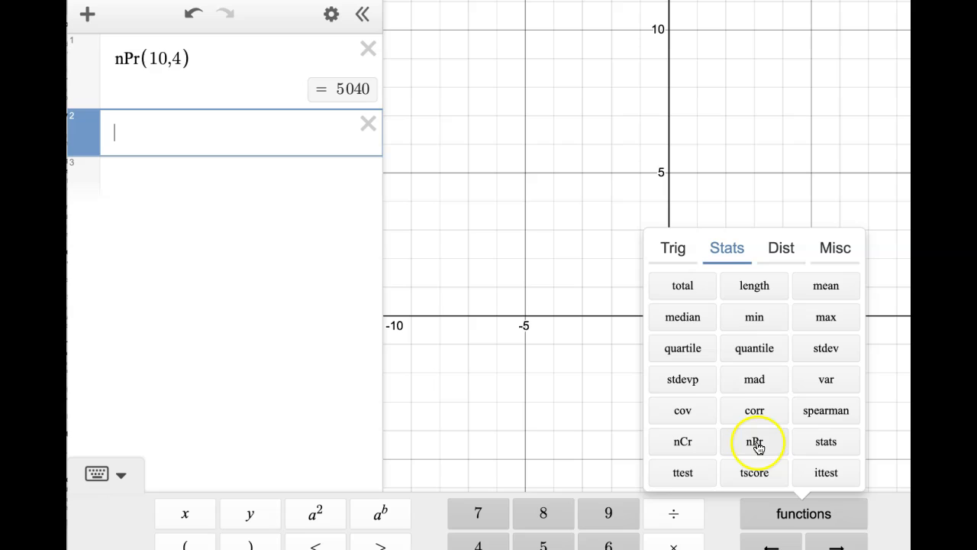
{"action": "left_click", "coordinate": [682, 441]}
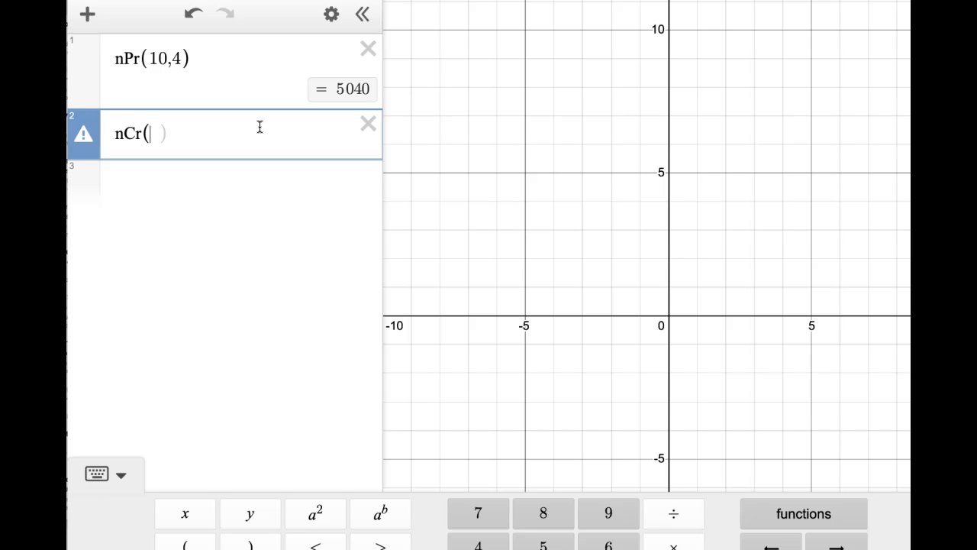
{"action": "type", "text": "5,2"}
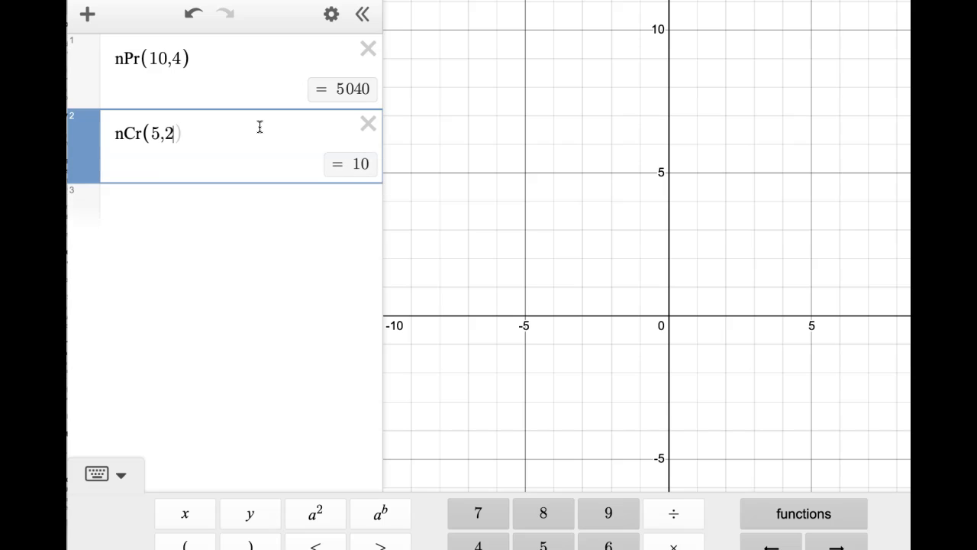